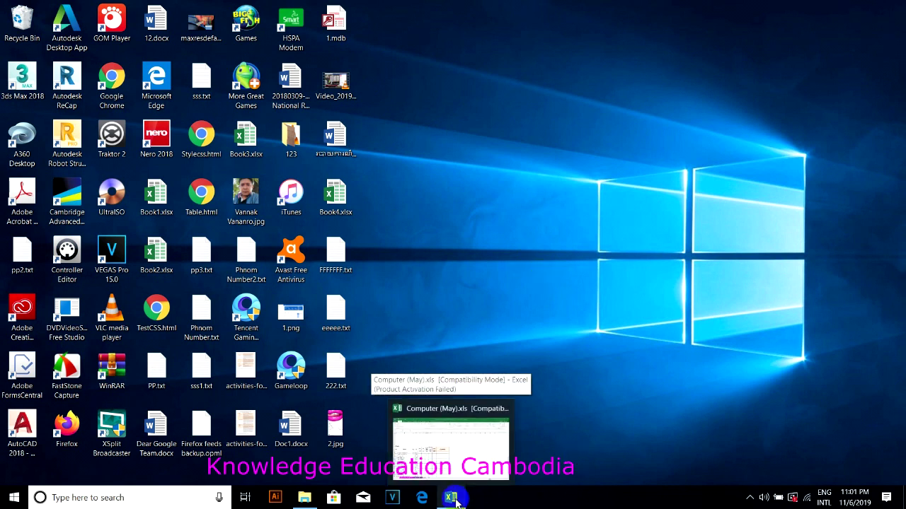
# Step: Restore the Computer (May).xls window and inspect the row 1 heading and empty rows 2–3
pyautogui.click(453, 499)
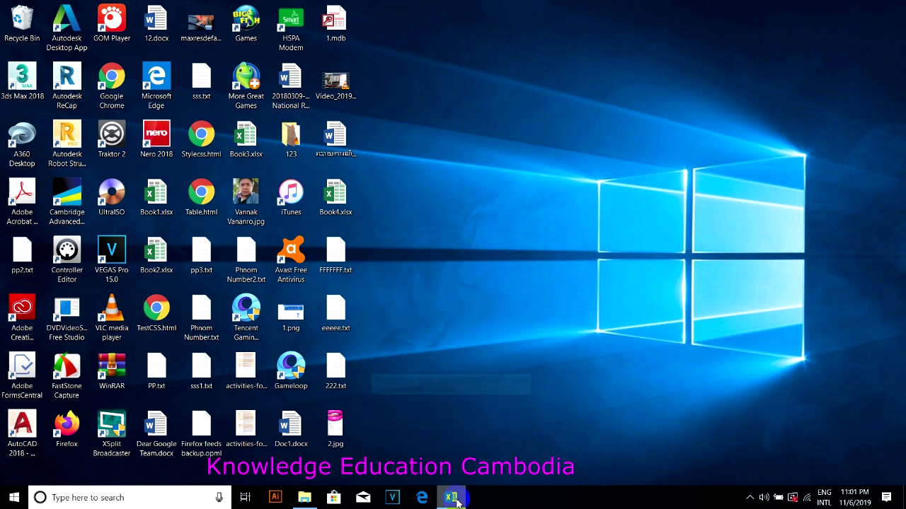
pyautogui.click(40, 135)
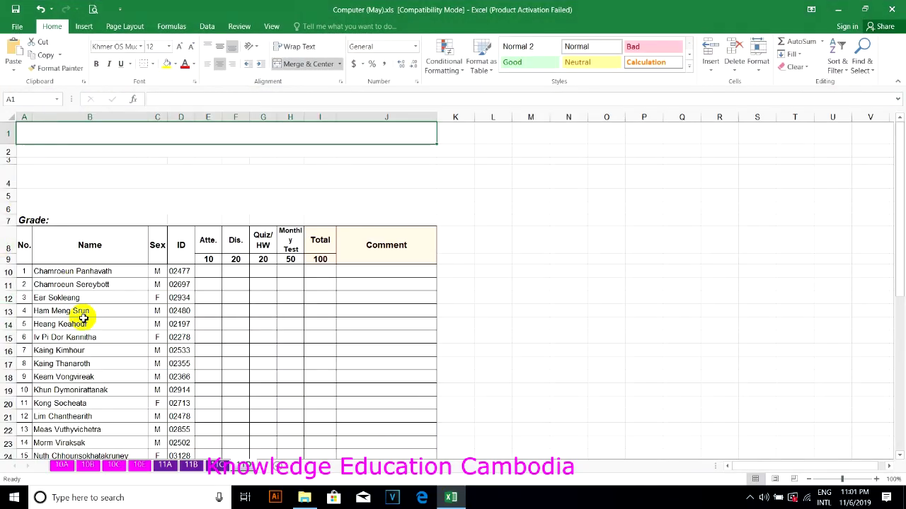
pyautogui.click(78, 164)
pyautogui.click(107, 133)
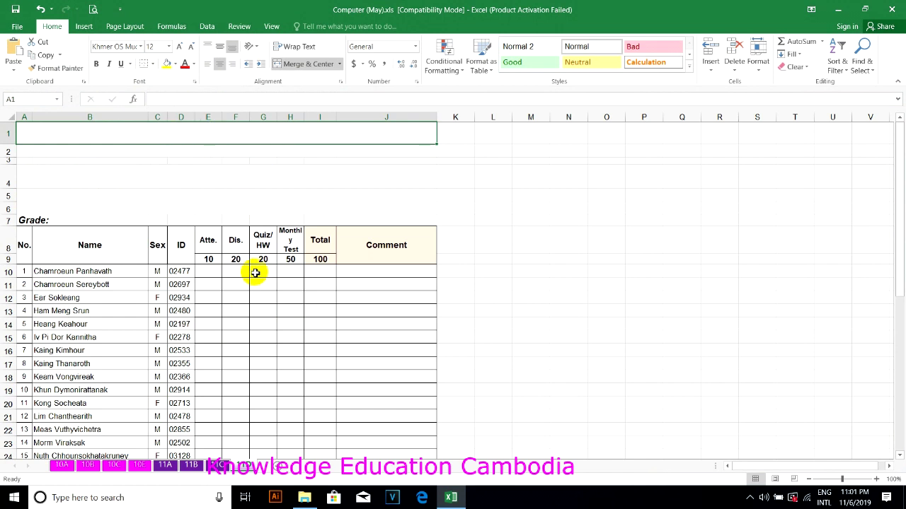
# Step: Browse sheets 11D, 11B, 11A, 10E, 10C and 10B, then return to 10A's heading cell
pyautogui.click(243, 465)
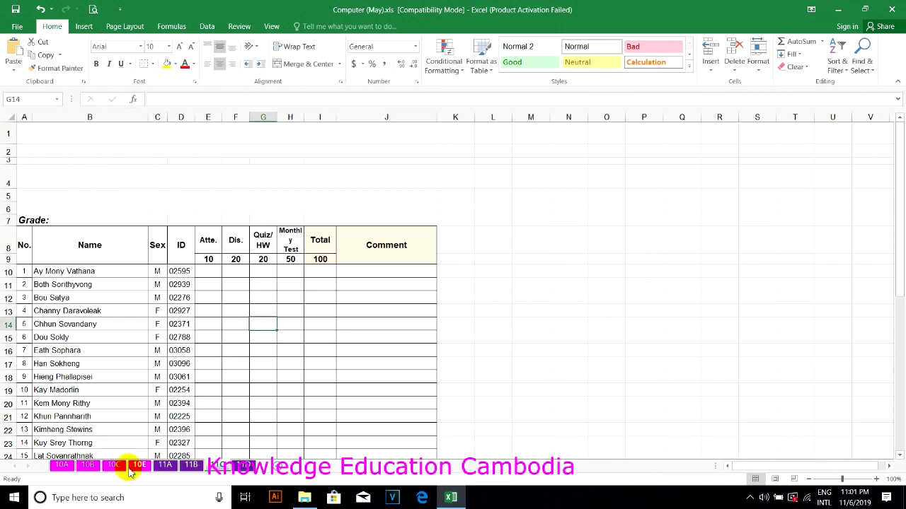
pyautogui.click(188, 466)
pyautogui.click(165, 465)
pyautogui.click(140, 465)
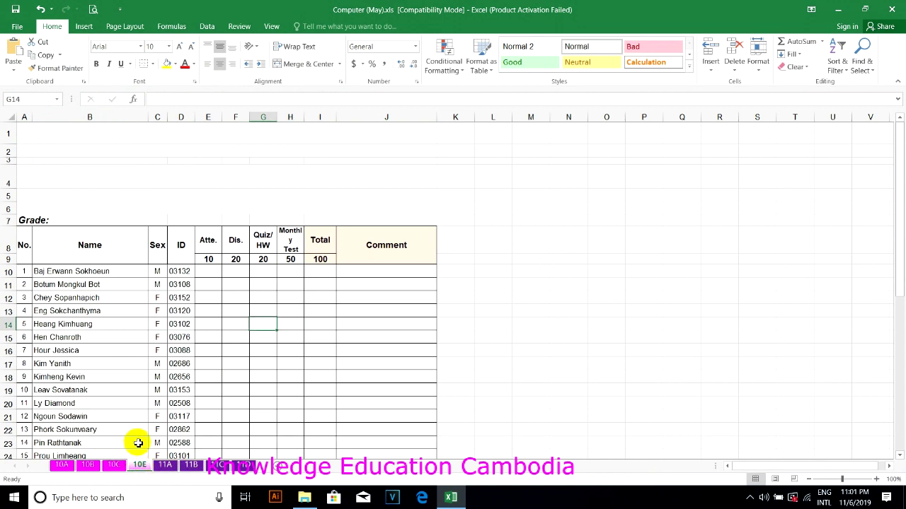
pyautogui.click(110, 466)
pyautogui.click(89, 466)
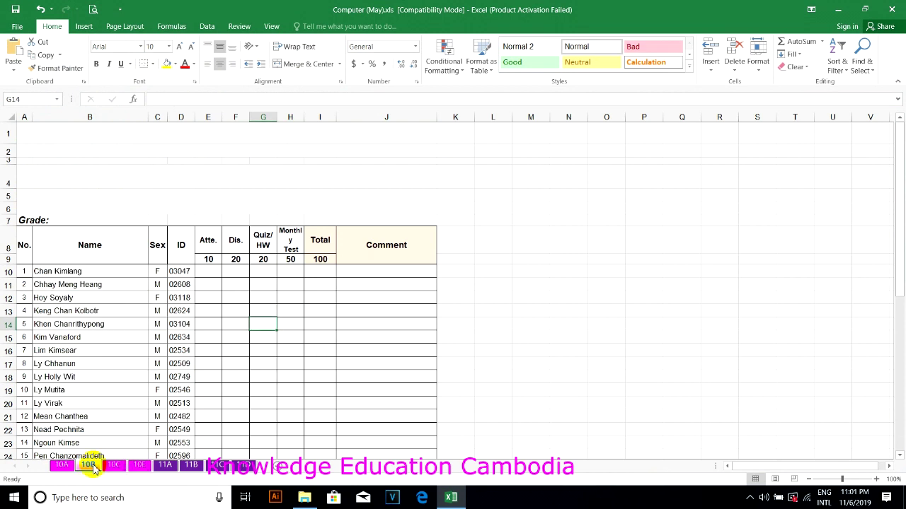
pyautogui.click(62, 465)
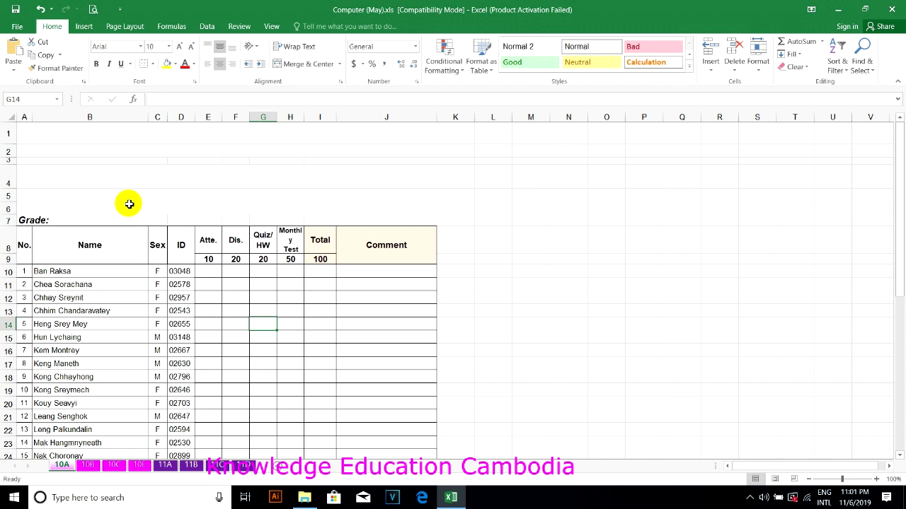
pyautogui.click(76, 133)
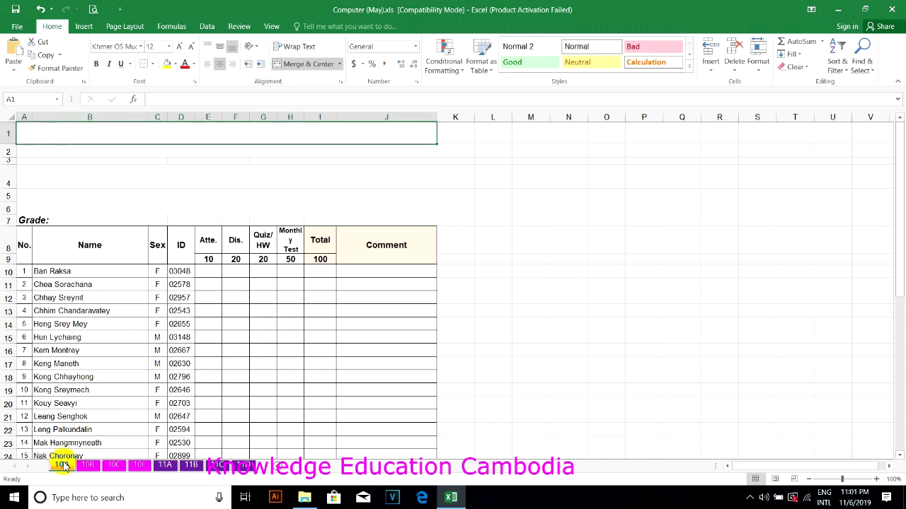
pyautogui.click(94, 465)
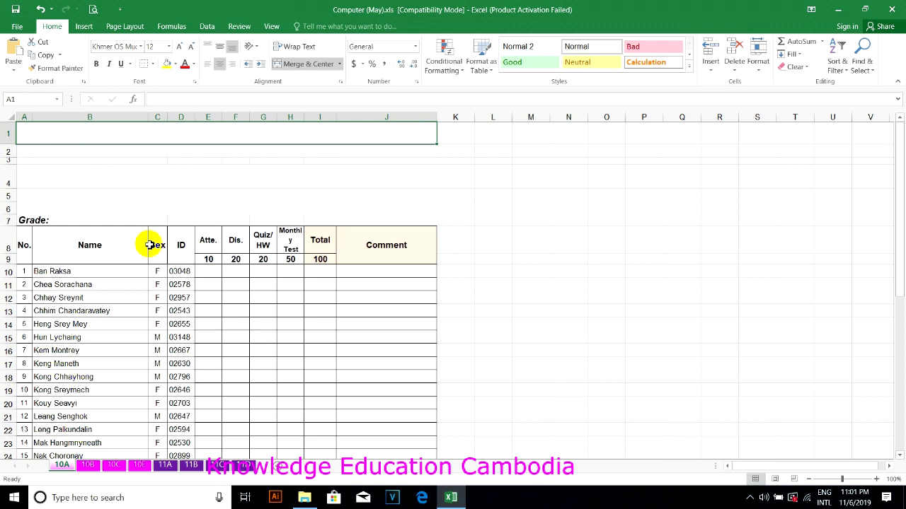
# Step: Group sheets 10A, 10B, 10C, 10E, 11A and 11B together
pyautogui.keyDown('ctrl'); pyautogui.click(89, 464); pyautogui.keyUp('ctrl')
pyautogui.keyDown('ctrl'); pyautogui.click(113, 464); pyautogui.keyUp('ctrl')
pyautogui.keyDown('ctrl'); pyautogui.click(140, 465); pyautogui.keyUp('ctrl')
pyautogui.keyDown('ctrl'); pyautogui.click(164, 465); pyautogui.keyUp('ctrl')
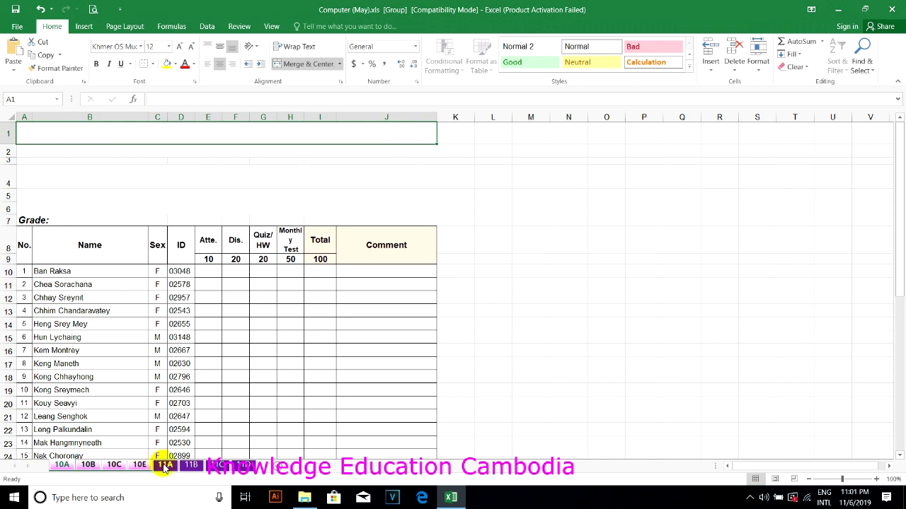
pyautogui.keyDown('ctrl'); pyautogui.click(191, 465); pyautogui.keyUp('ctrl')
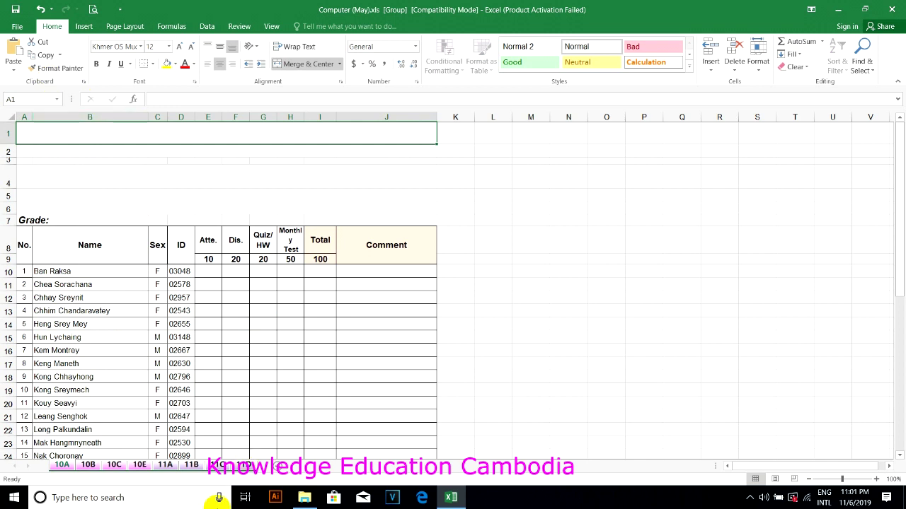
# Step: Type ព្រះរាជាណាចក្រកម្ពុជា into merged cell A1, correcting typos along the way
pyautogui.doubleClick(142, 136)
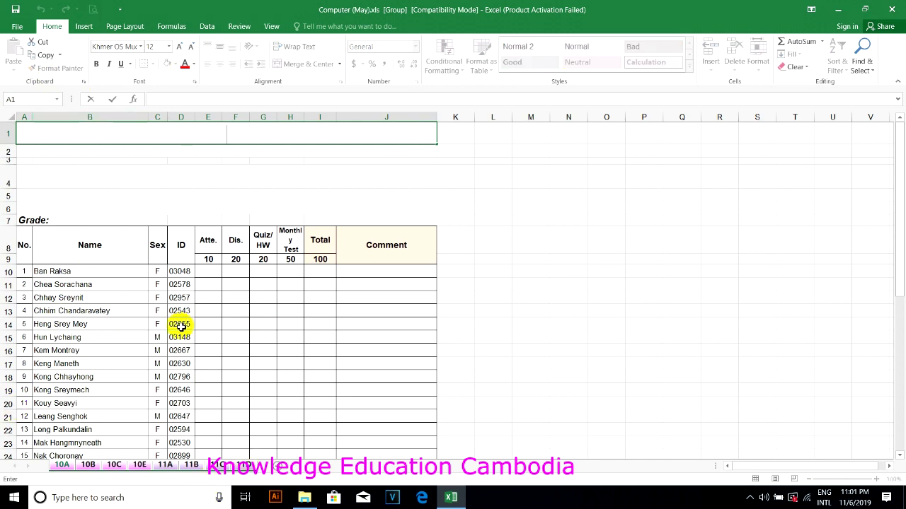
pyautogui.write('ត')
pyautogui.write('្រះរាណាា')
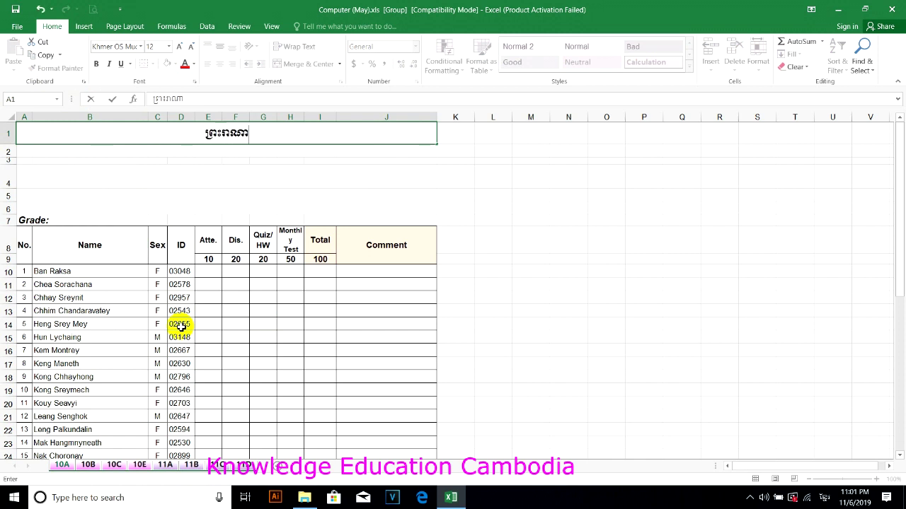
pyautogui.press('BackSpace')
pyautogui.press('BackSpace')
pyautogui.press('BackSpace')
pyautogui.write('រាជាណាចក្រកម្')
pyautogui.press('BackSpace')
pyautogui.press('BackSpace')
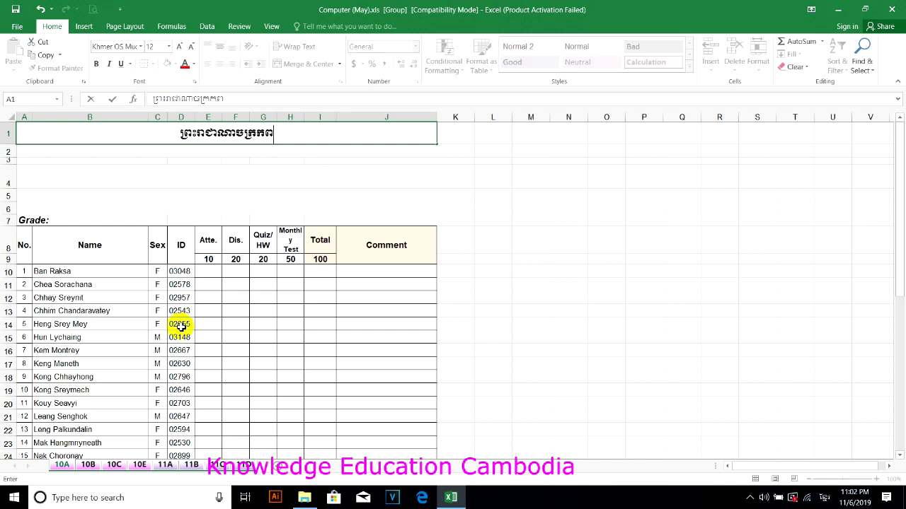
pyautogui.press('BackSpace')
pyautogui.press('BackSpace')
pyautogui.write('កម្ពុជា')
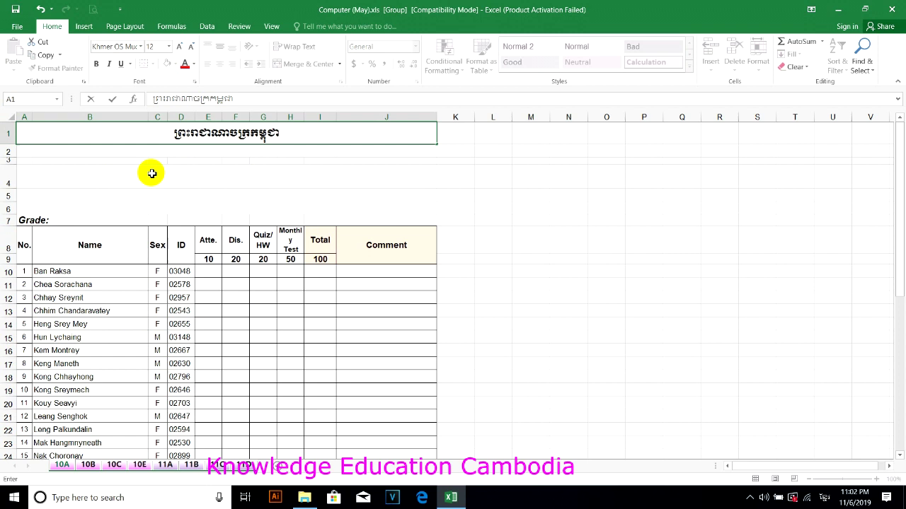
# Step: Confirm the A1 heading, then check that sheets 10B through 11C received it
pyautogui.click(153, 177)
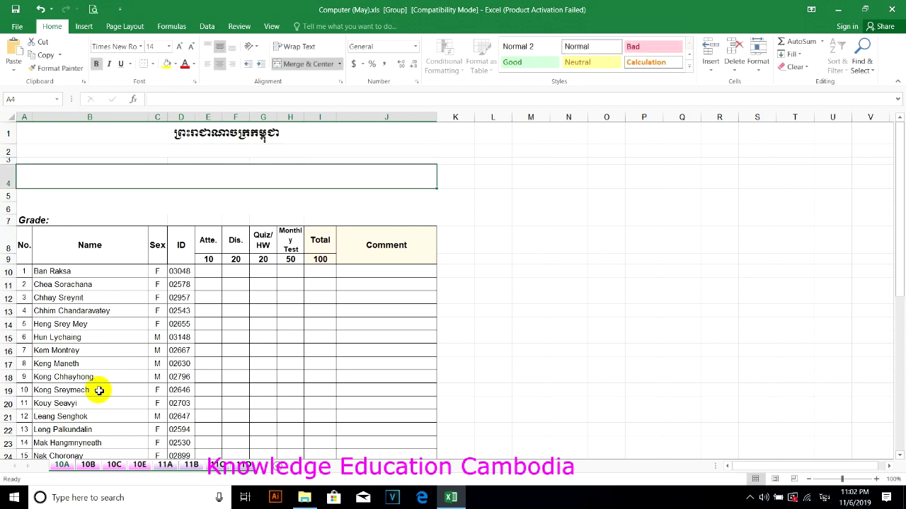
pyautogui.click(88, 465)
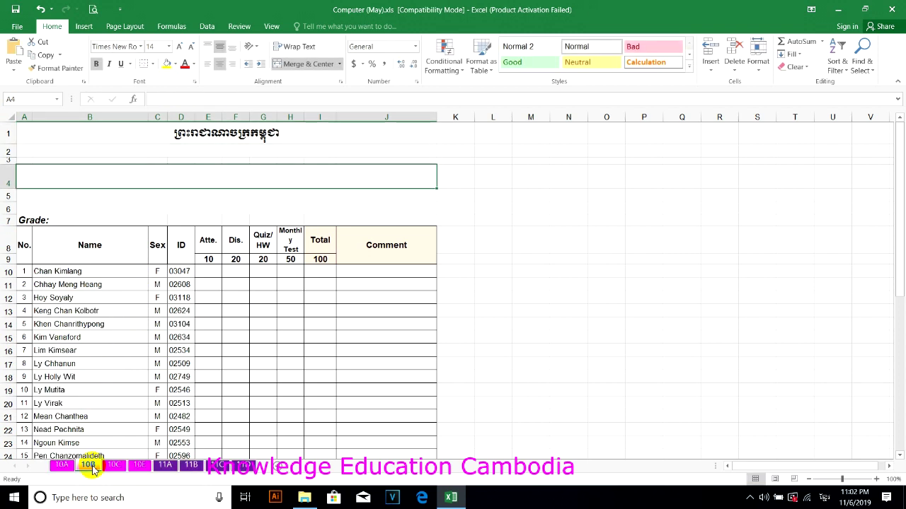
pyautogui.click(114, 465)
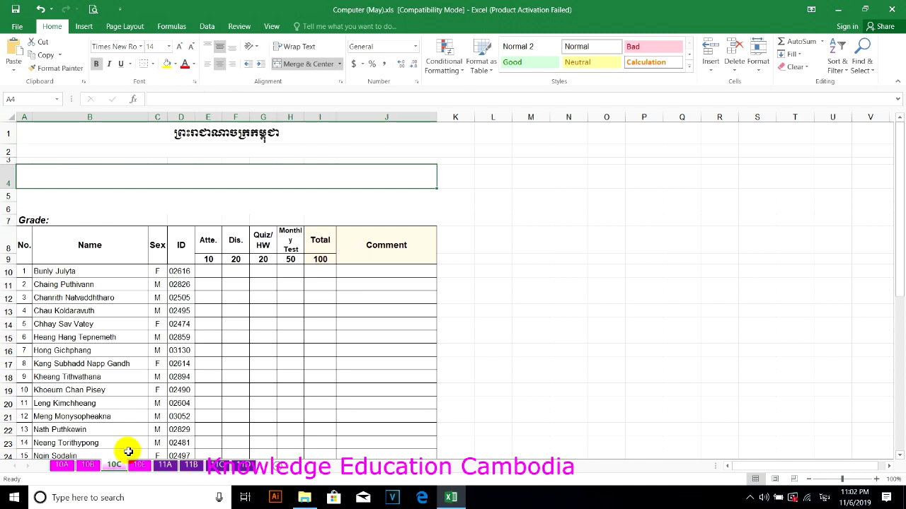
pyautogui.click(139, 465)
pyautogui.click(165, 465)
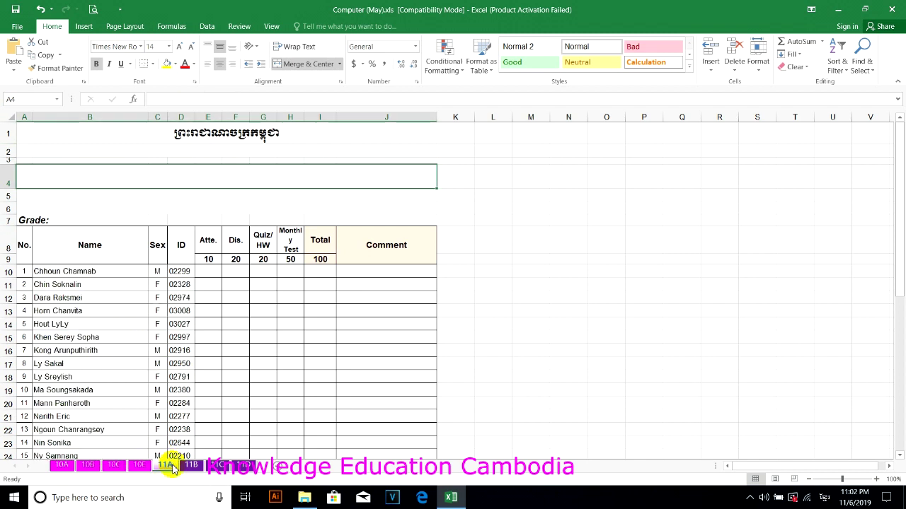
pyautogui.click(193, 466)
pyautogui.click(220, 465)
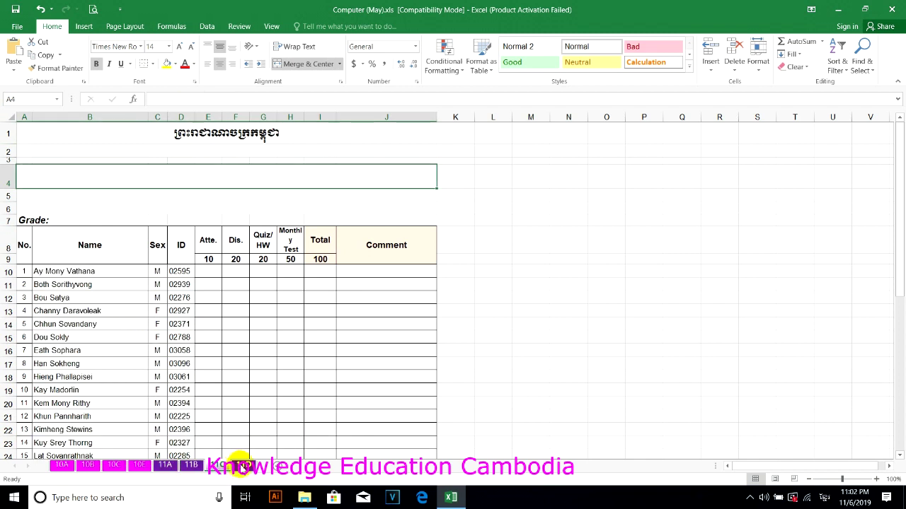
pyautogui.click(240, 466)
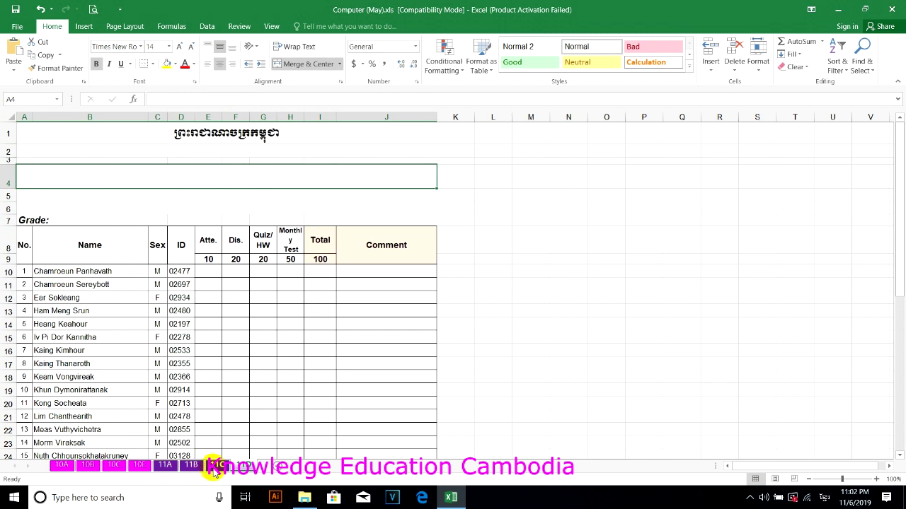
# Step: Try regrouping the class sheets while previewing the 11C, later and 10C rosters
pyautogui.keyDown('shift'); pyautogui.click(214, 468); pyautogui.keyUp('shift')
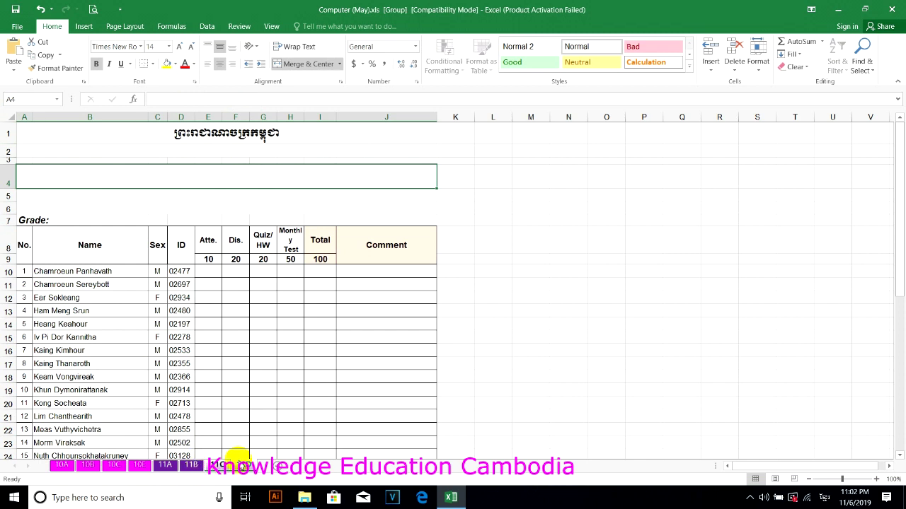
pyautogui.click(220, 467)
pyautogui.click(241, 464)
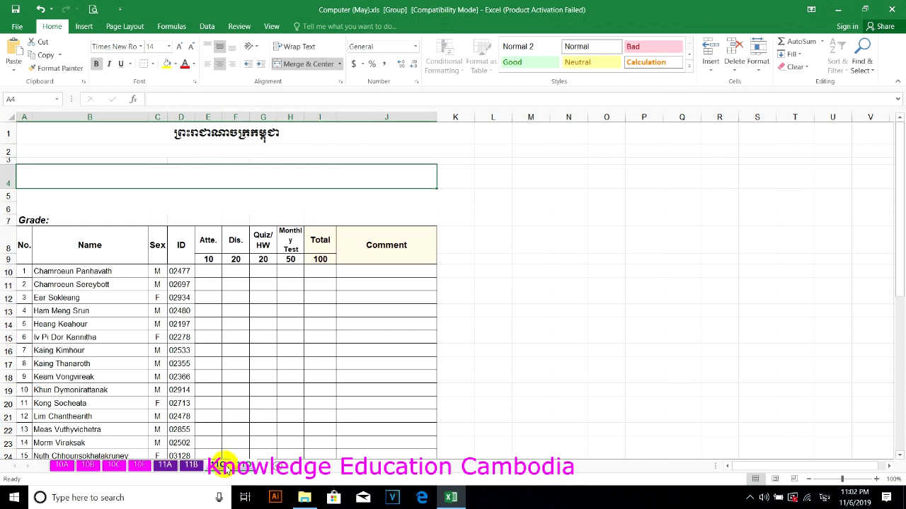
pyautogui.click(113, 467)
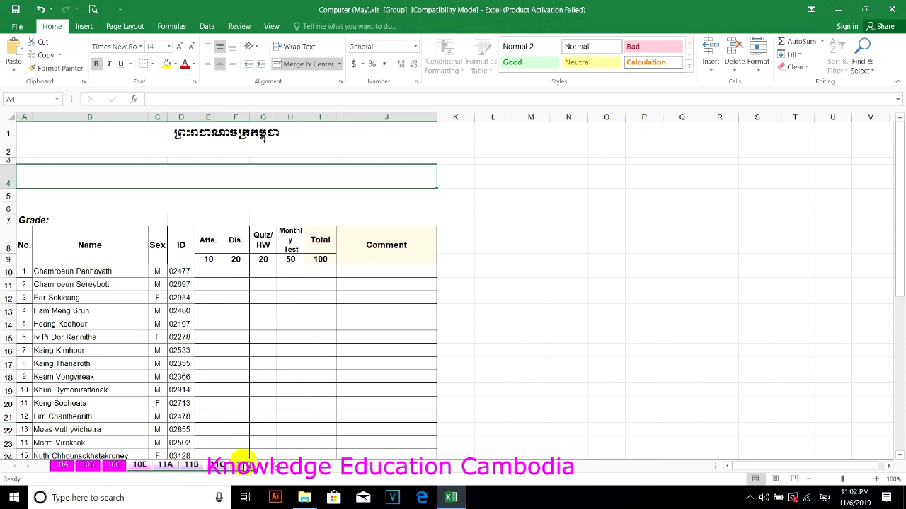
pyautogui.click(222, 464)
pyautogui.click(113, 467)
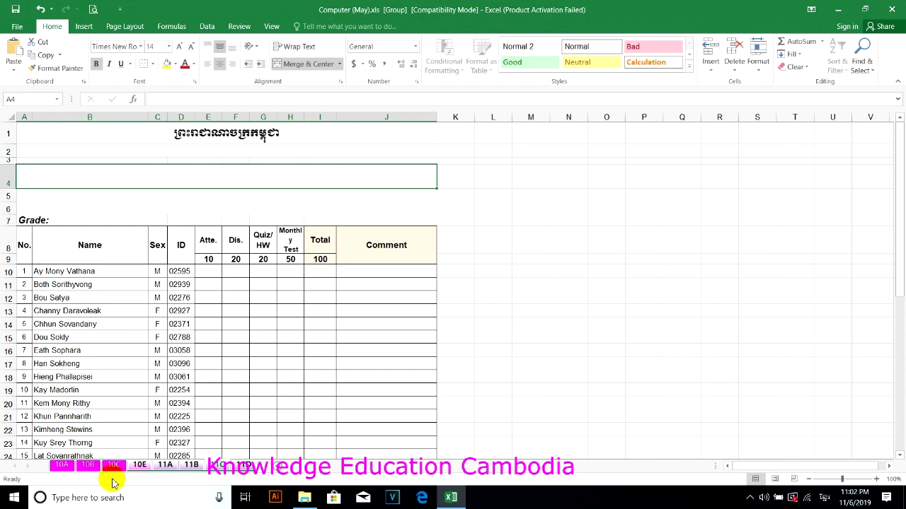
# Step: Release the group on 10A and step through every class sheet to the last one
pyautogui.click(62, 465)
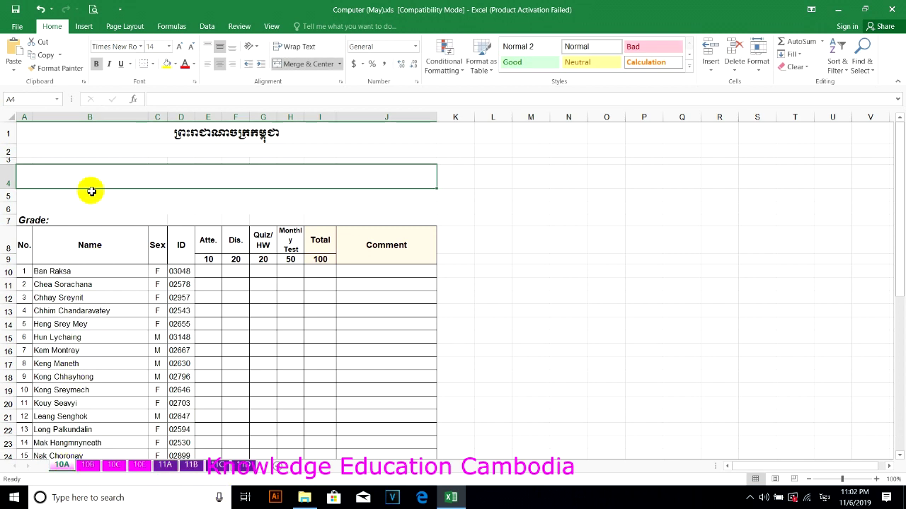
pyautogui.click(87, 465)
pyautogui.click(117, 465)
pyautogui.click(131, 466)
pyautogui.click(164, 465)
pyautogui.click(195, 466)
pyautogui.click(214, 466)
pyautogui.click(237, 466)
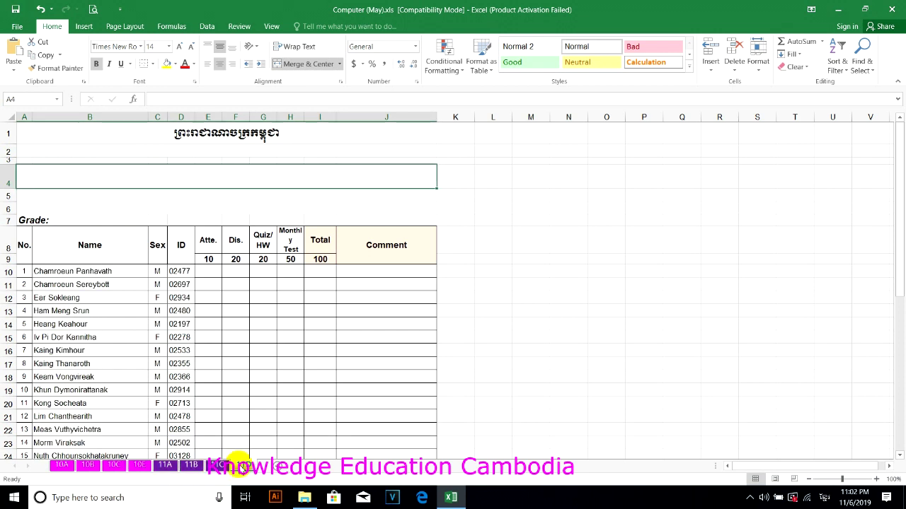
# Step: Group sheets 11B, 11A, 10E, 10B and 10A together again
pyautogui.keyDown('ctrl'); pyautogui.click(191, 465); pyautogui.keyUp('ctrl')
pyautogui.keyDown('ctrl'); pyautogui.click(166, 466); pyautogui.keyUp('ctrl')
pyautogui.keyDown('ctrl'); pyautogui.click(137, 465); pyautogui.keyUp('ctrl')
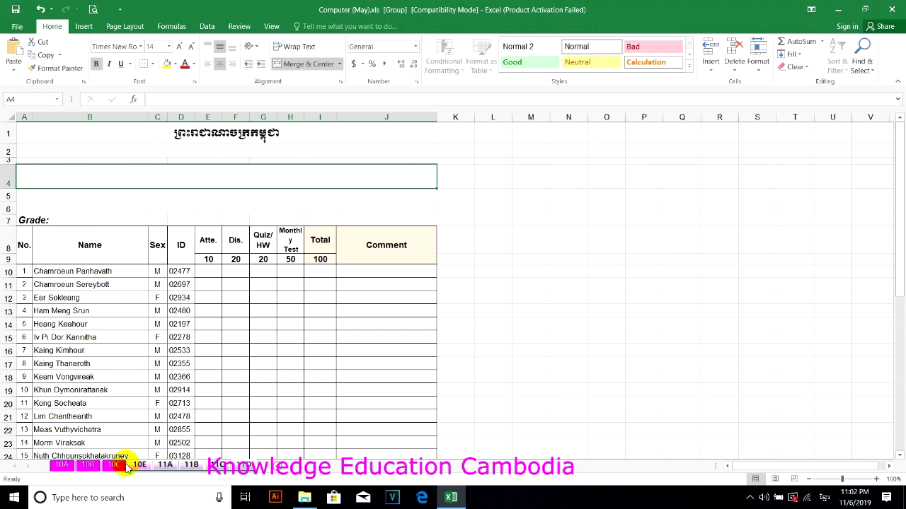
pyautogui.keyDown('ctrl'); pyautogui.click(88, 466); pyautogui.keyUp('ctrl')
pyautogui.keyDown('ctrl'); pyautogui.click(61, 466); pyautogui.keyUp('ctrl')
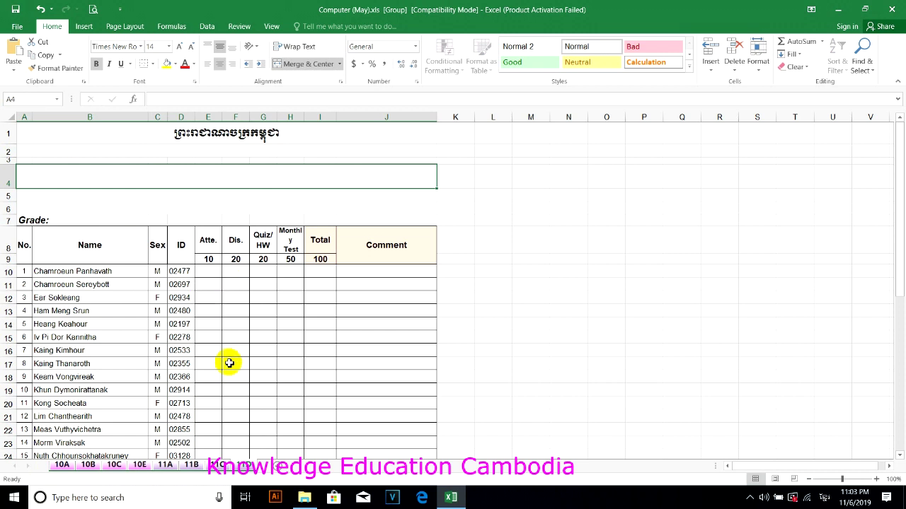
# Step: Type the motto ជាតិ សាសនា ព្រះមហាក្សត្រ into merged cell A2, fixing a typo
pyautogui.click(190, 151)
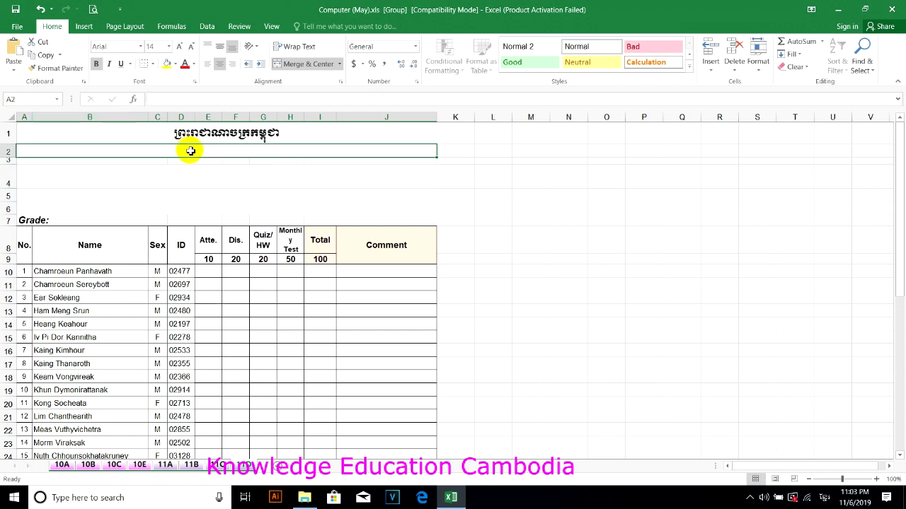
pyautogui.doubleClick(191, 151)
pyautogui.write('ពាត')
pyautogui.write(' ស')
pyautogui.write('ាស')
pyautogui.write('នា')
pyautogui.write(' ព្រ')
pyautogui.write('ះមហាស')
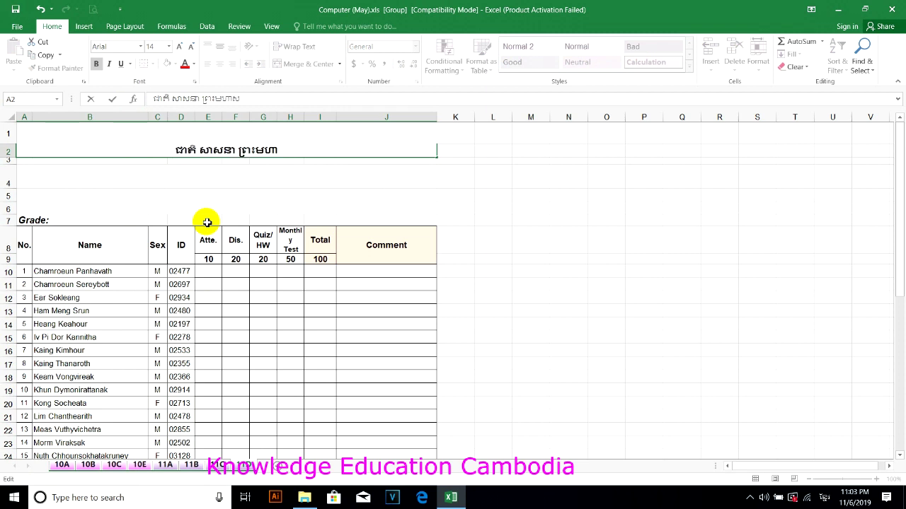
pyautogui.press('BackSpace')
pyautogui.write('ក្សត្រ')
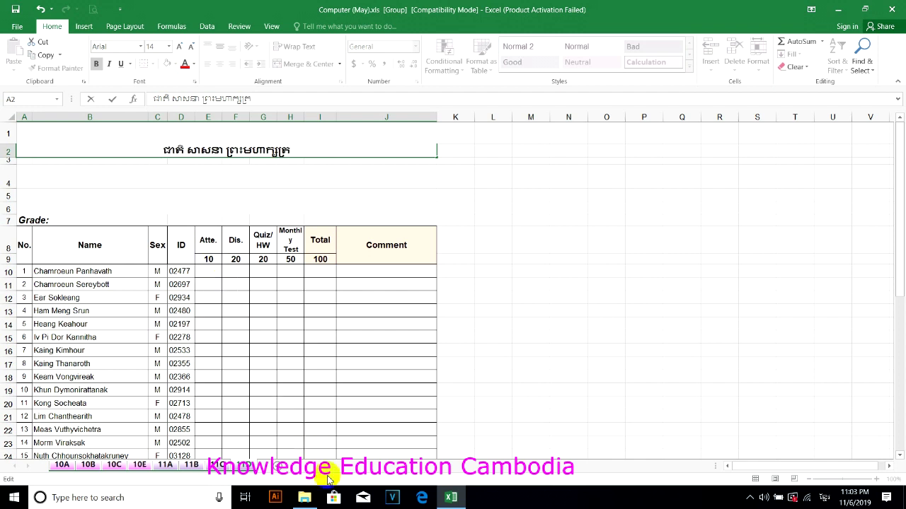
# Step: Commit A2, then verify both header lines on sheets 10B through the last class sheet, returning to 10A
pyautogui.click(185, 182)
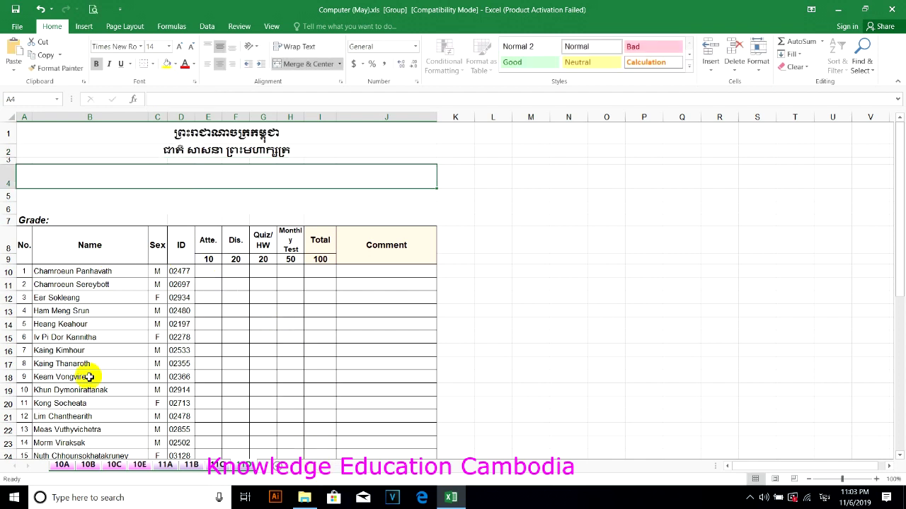
pyautogui.click(87, 466)
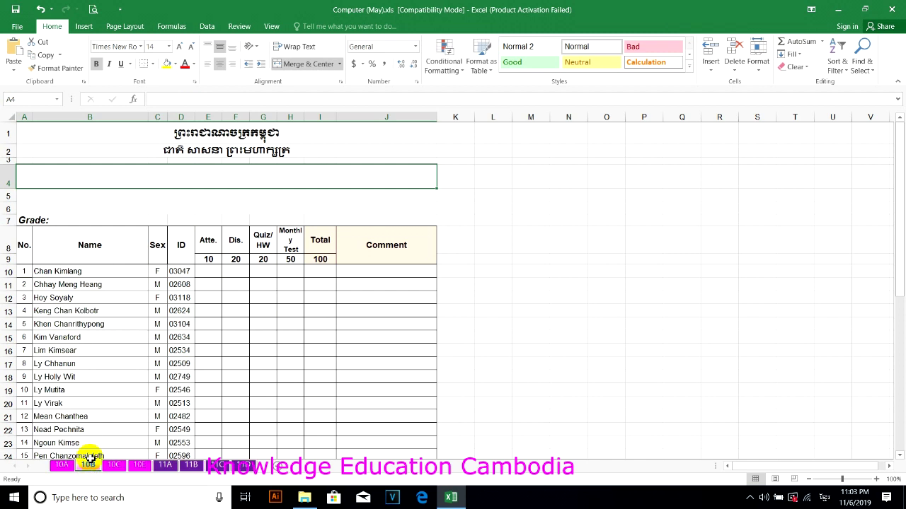
pyautogui.click(114, 466)
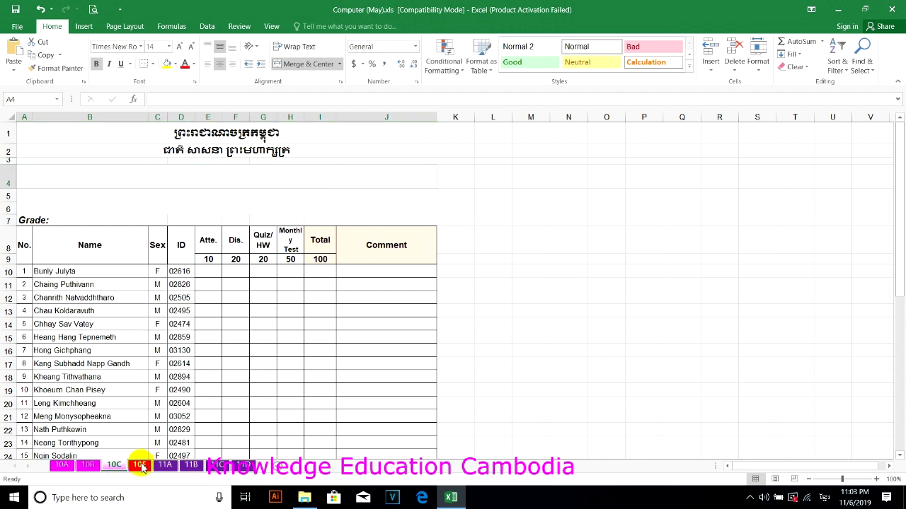
pyautogui.click(136, 467)
pyautogui.click(164, 466)
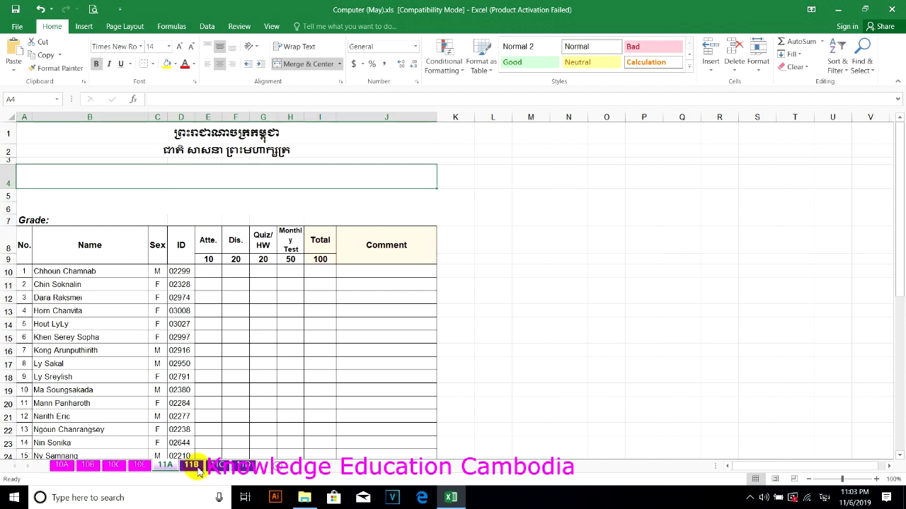
pyautogui.click(193, 465)
pyautogui.click(244, 465)
pyautogui.click(244, 466)
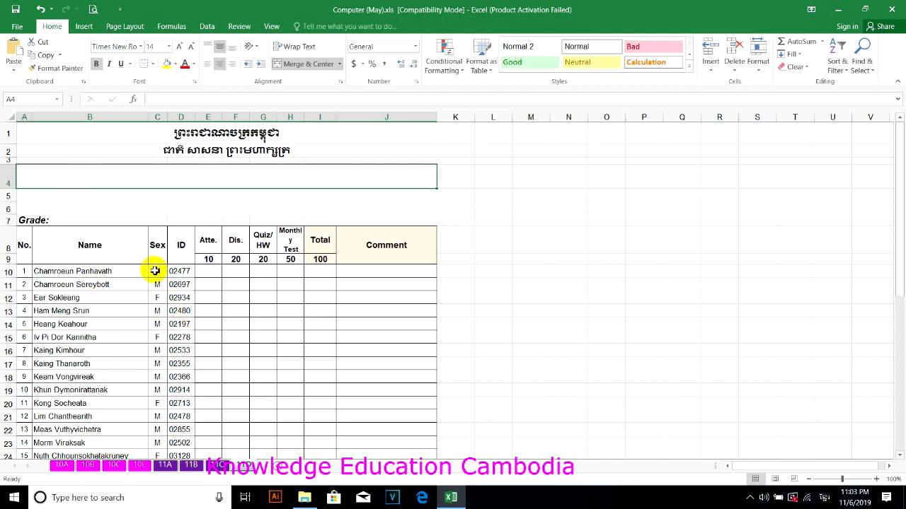
pyautogui.click(62, 465)
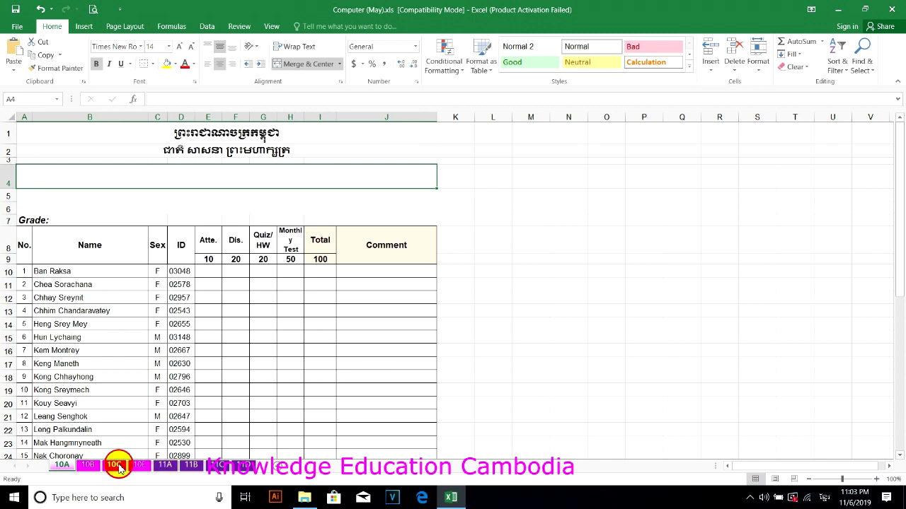
# Step: Add sheets 10C and 11A to a group with 10A, then view Computer (May).xls's File Info page
pyautogui.keyDown('ctrl'); pyautogui.click(115, 466); pyautogui.keyUp('ctrl')
pyautogui.keyDown('ctrl'); pyautogui.click(166, 466); pyautogui.keyUp('ctrl')
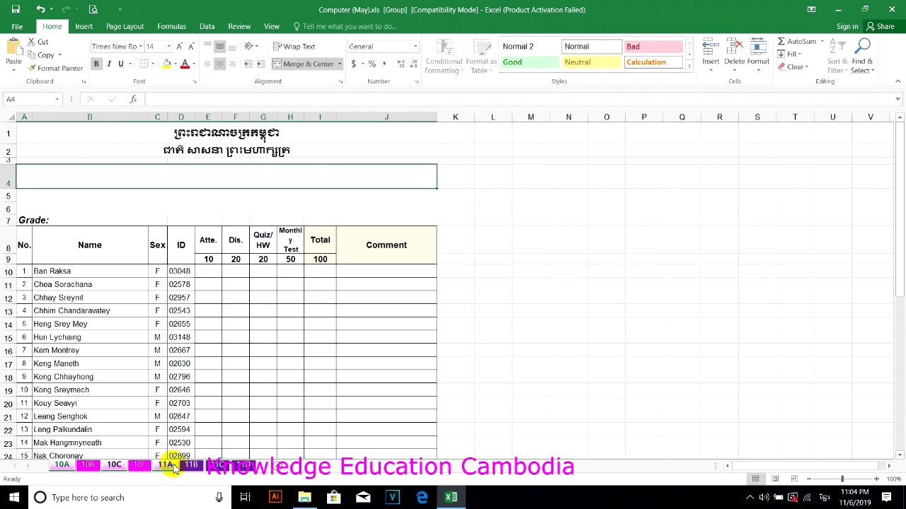
pyautogui.keyDown('ctrl'); pyautogui.click(91, 464); pyautogui.keyUp('ctrl')
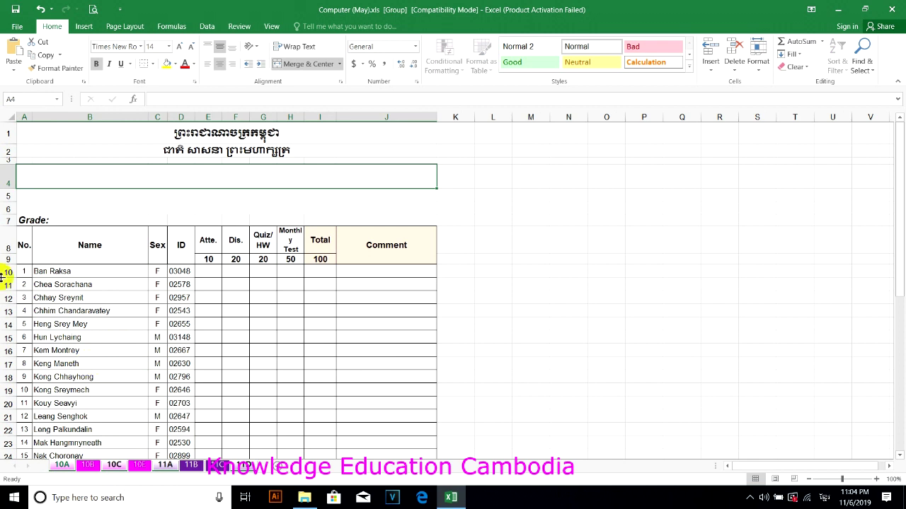
pyautogui.click(17, 27)
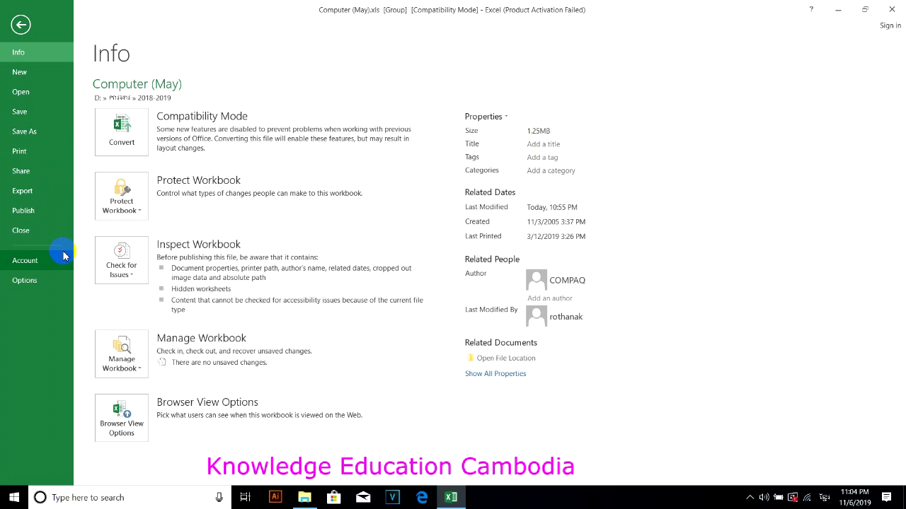
# Step: Leave Backstage with Esc, back to the grouped 10A sheet showing both Khmer headings
pyautogui.press('Escape')
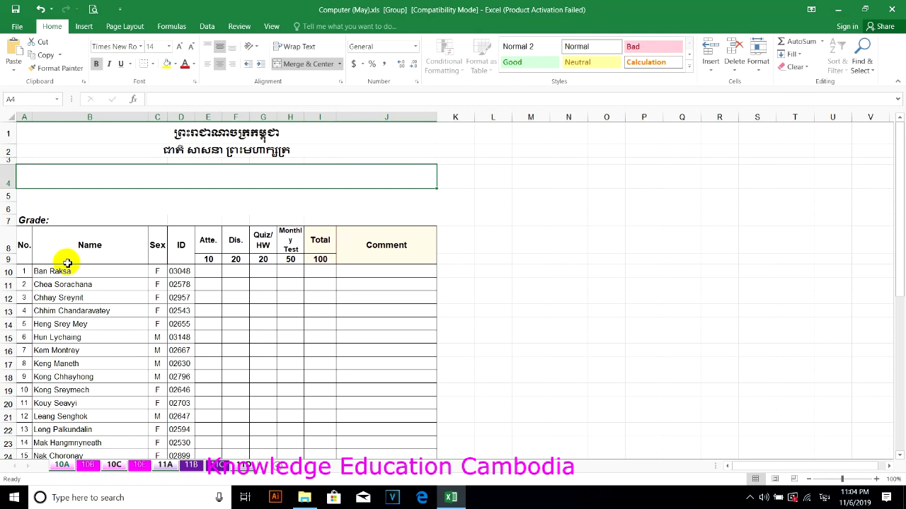